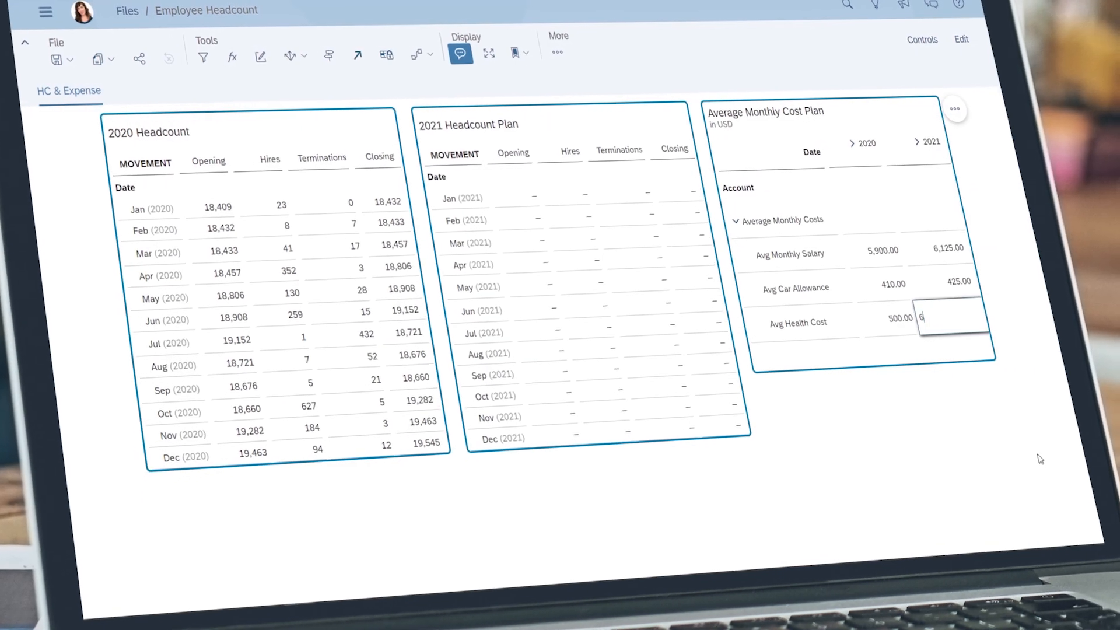
{"action": "type", "text": "75"}
Step: Commit 675.00 as the 2021 Avg Health Cost value
{"action": "key", "text": "Return"}
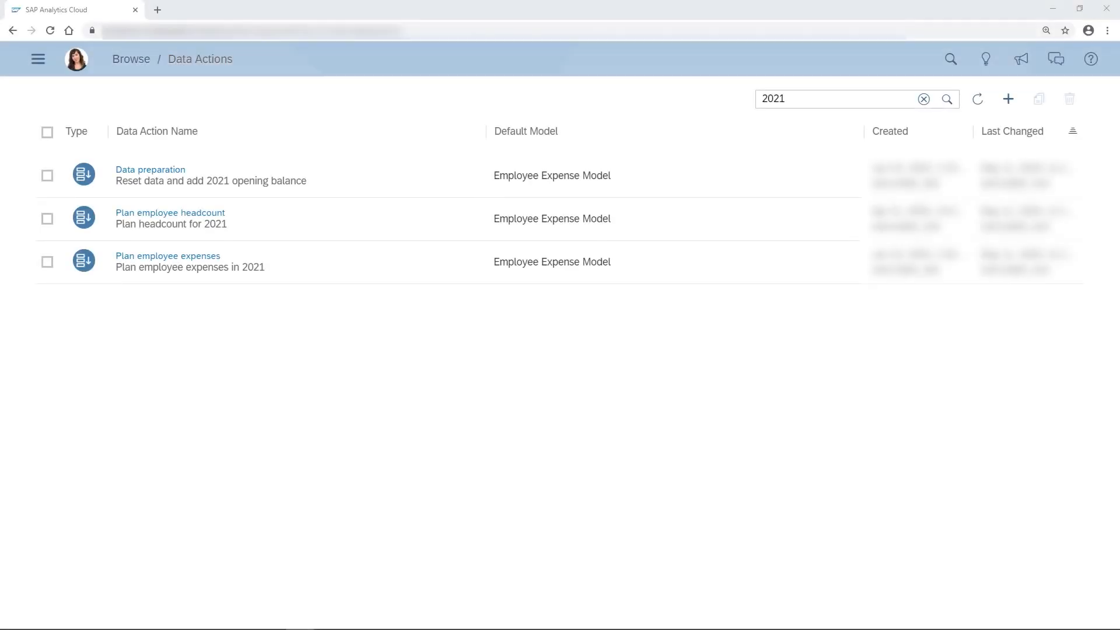
Step: Add a Delete step after the Context filters in Data preparation's Reset plan data formula
{"action": "left_click", "coordinate": [150, 169]}
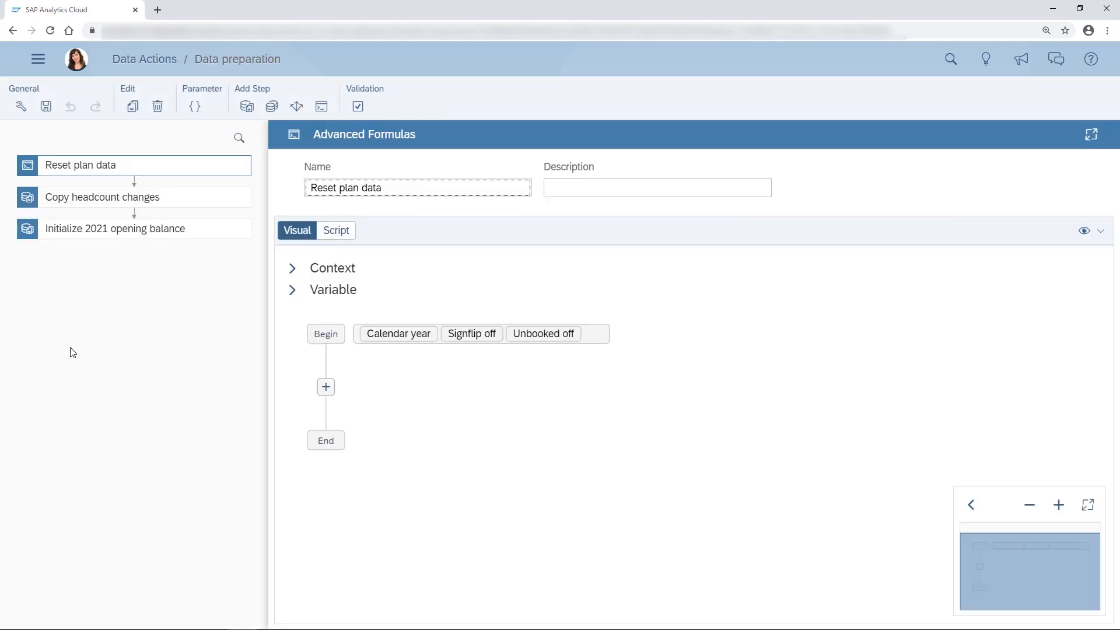
{"action": "left_click", "coordinate": [294, 271]}
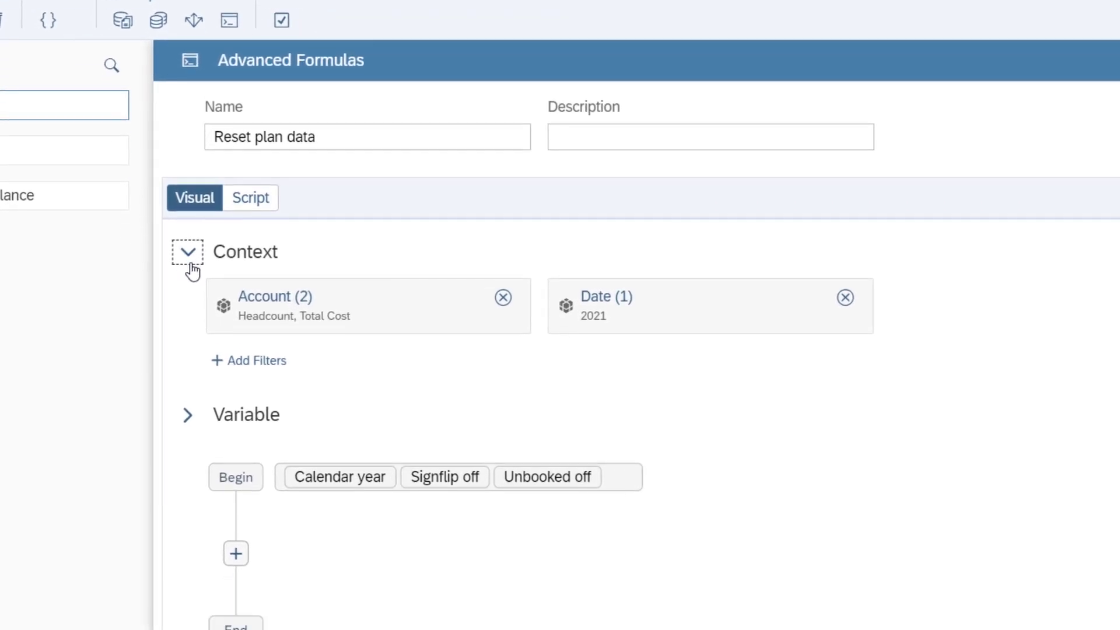
{"action": "scroll", "coordinate": [194, 323], "scroll_direction": "down", "scroll_amount": 3}
{"action": "left_click", "coordinate": [231, 410]}
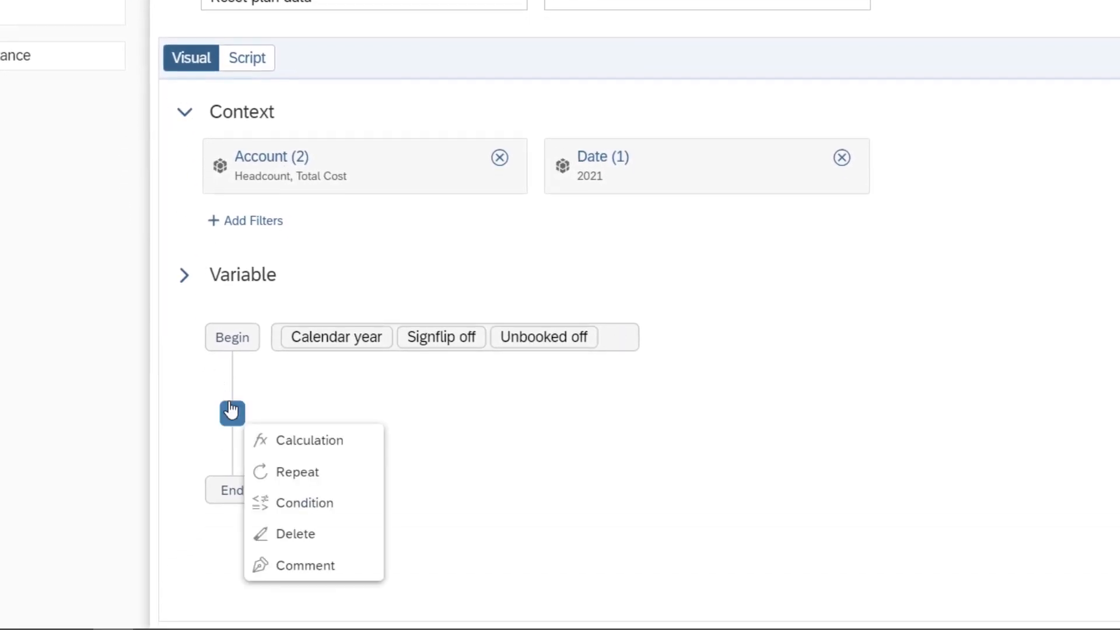
{"action": "left_click", "coordinate": [273, 531]}
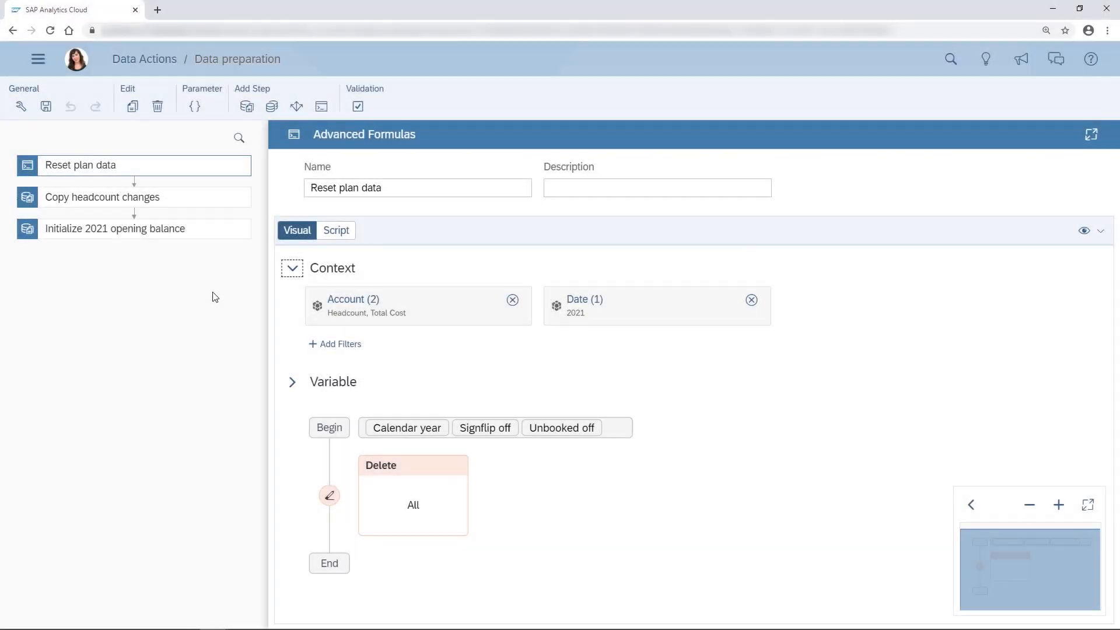
Step: Review the Copy headcount changes and Initialize 2021 opening balance copy steps
{"action": "left_click", "coordinate": [202, 201]}
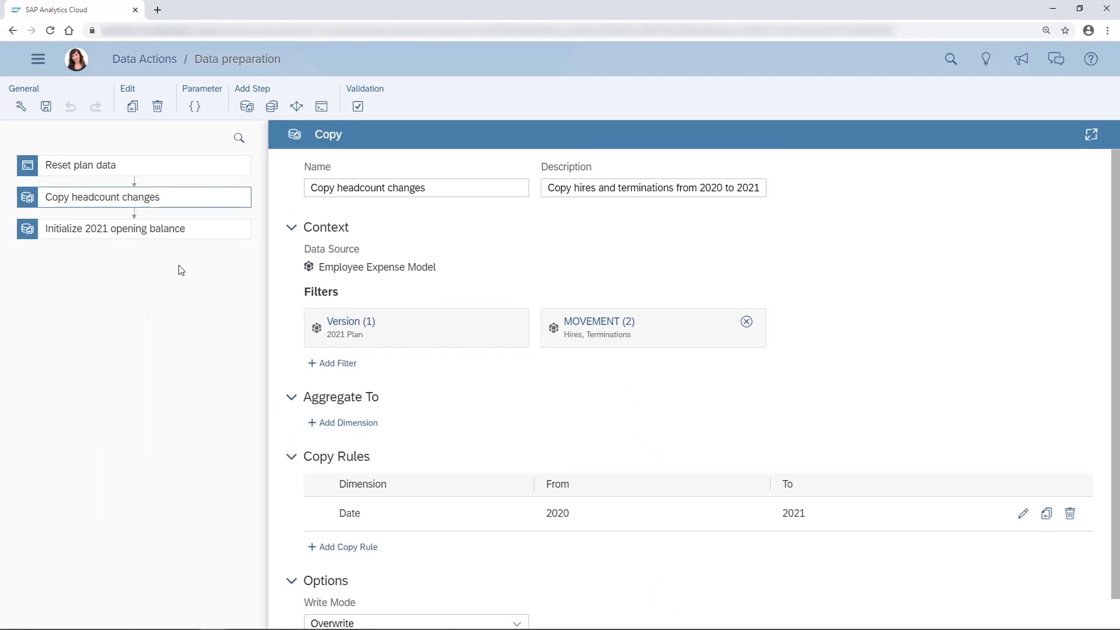
{"action": "left_click", "coordinate": [178, 232]}
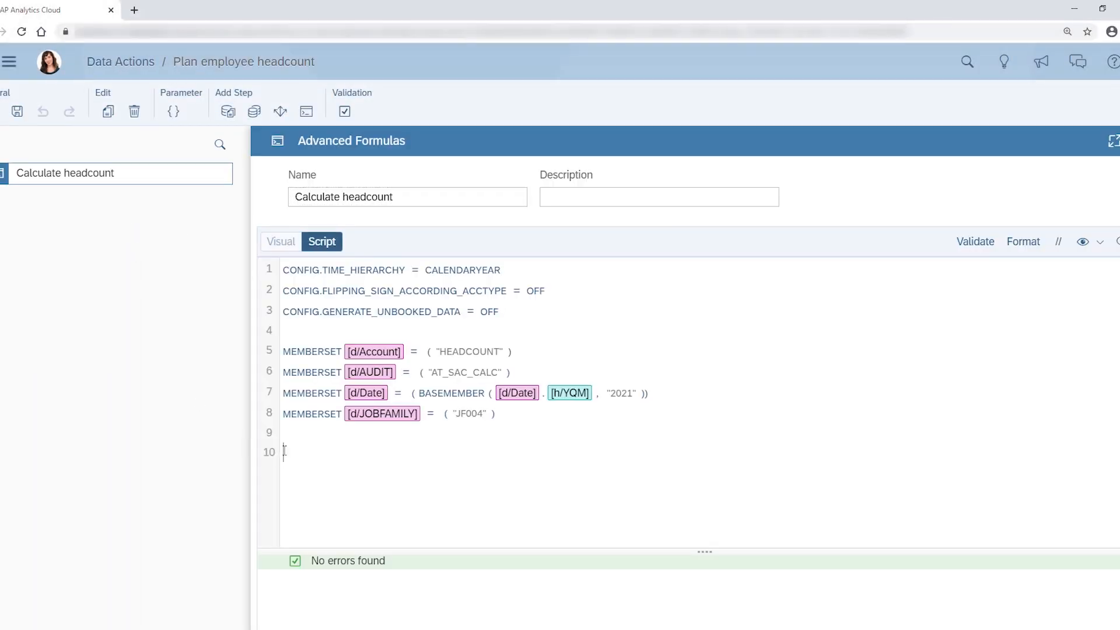
{"action": "type", "text": "DATA () =C"}
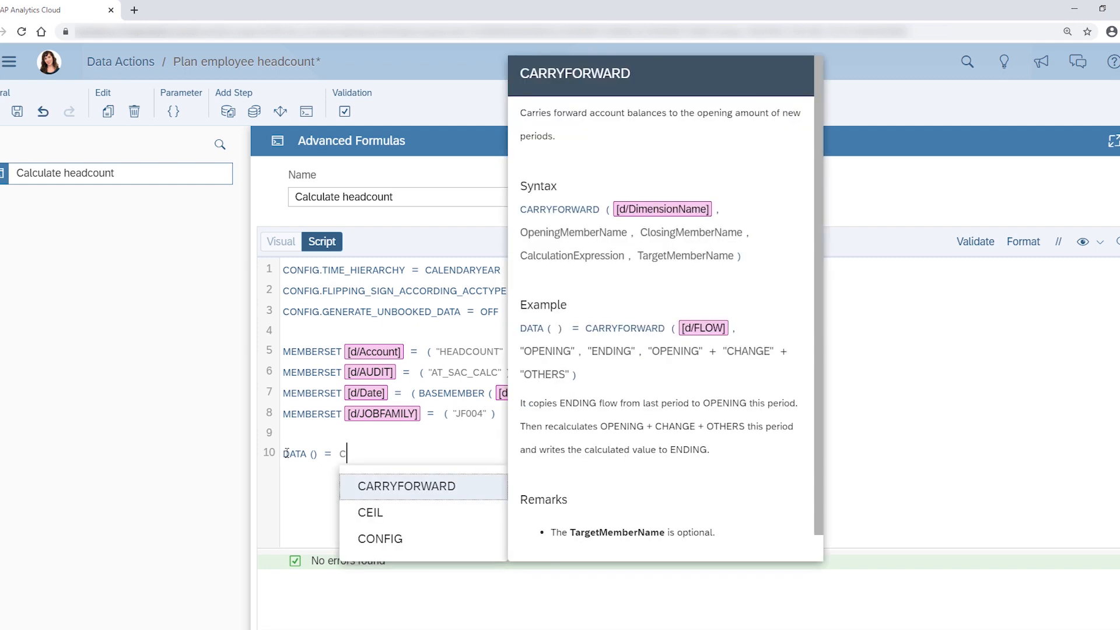
Step: Insert the CARRYFORWARD function into DATA() = on line 10 of Calculate headcount
{"action": "left_click", "coordinate": [406, 486]}
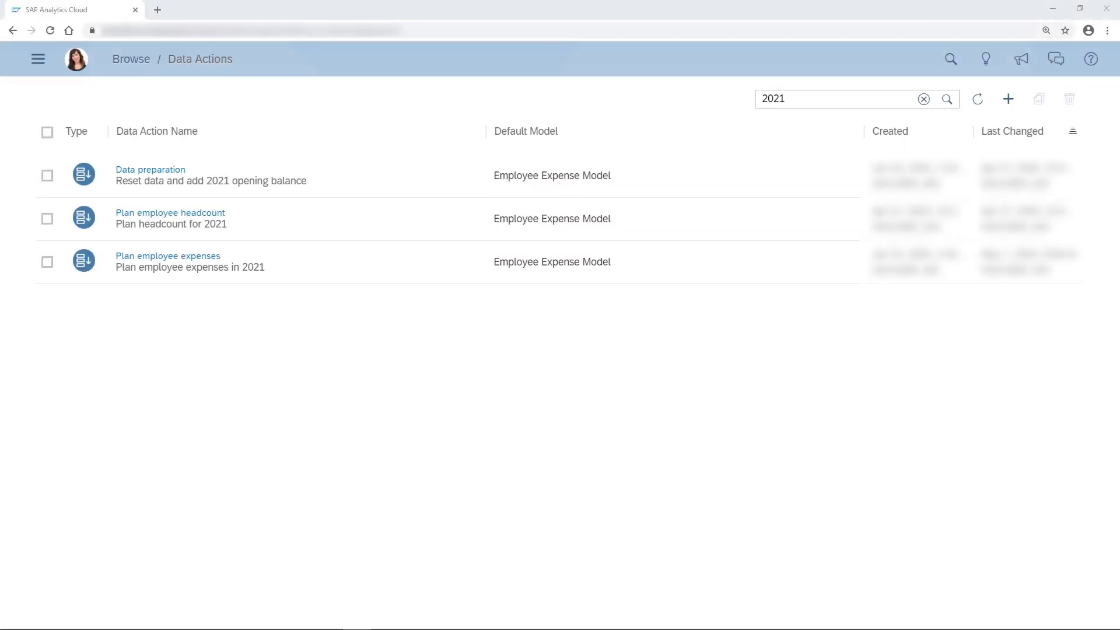
Step: Review Plan employee expenses parameters and show the Plan insurance cost script full width
{"action": "left_click", "coordinate": [168, 257]}
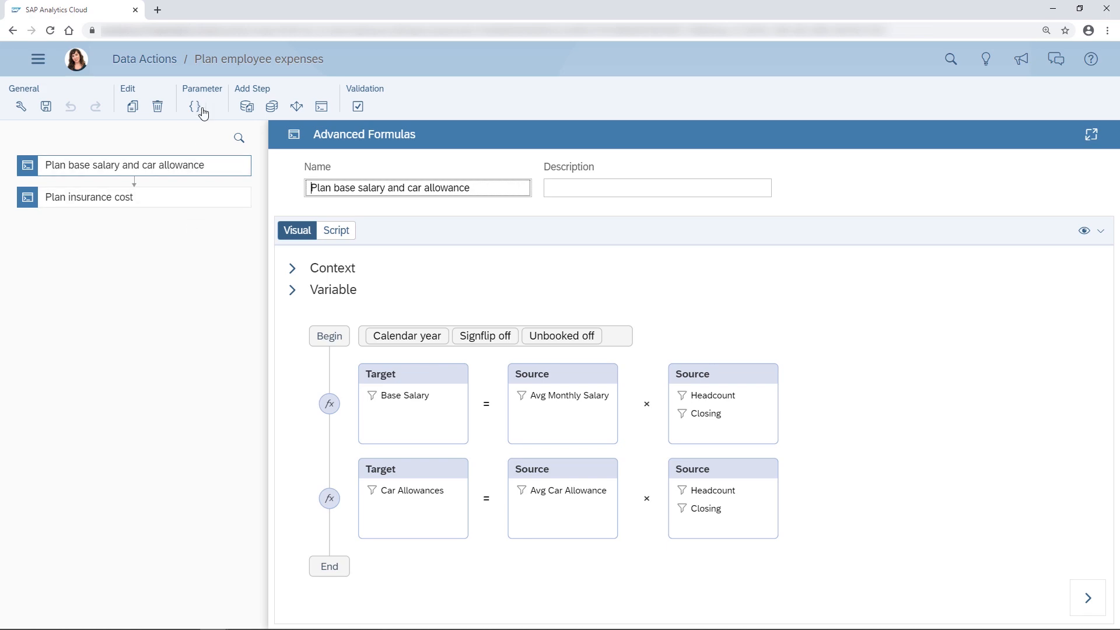
{"action": "left_click", "coordinate": [195, 106]}
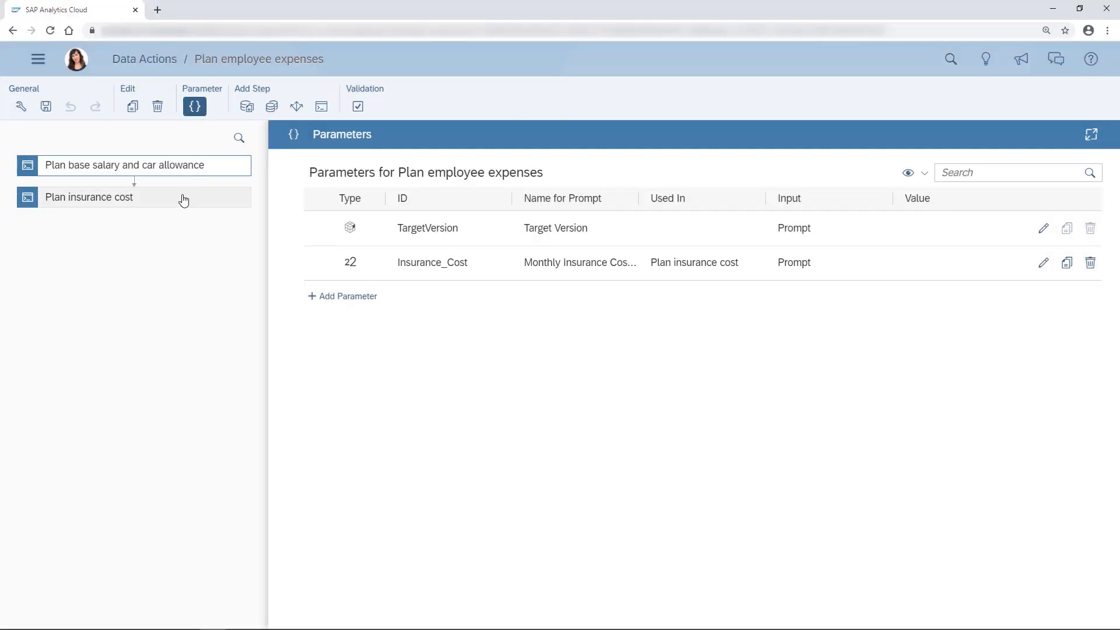
{"action": "left_click", "coordinate": [182, 199]}
{"action": "left_click", "coordinate": [1091, 135]}
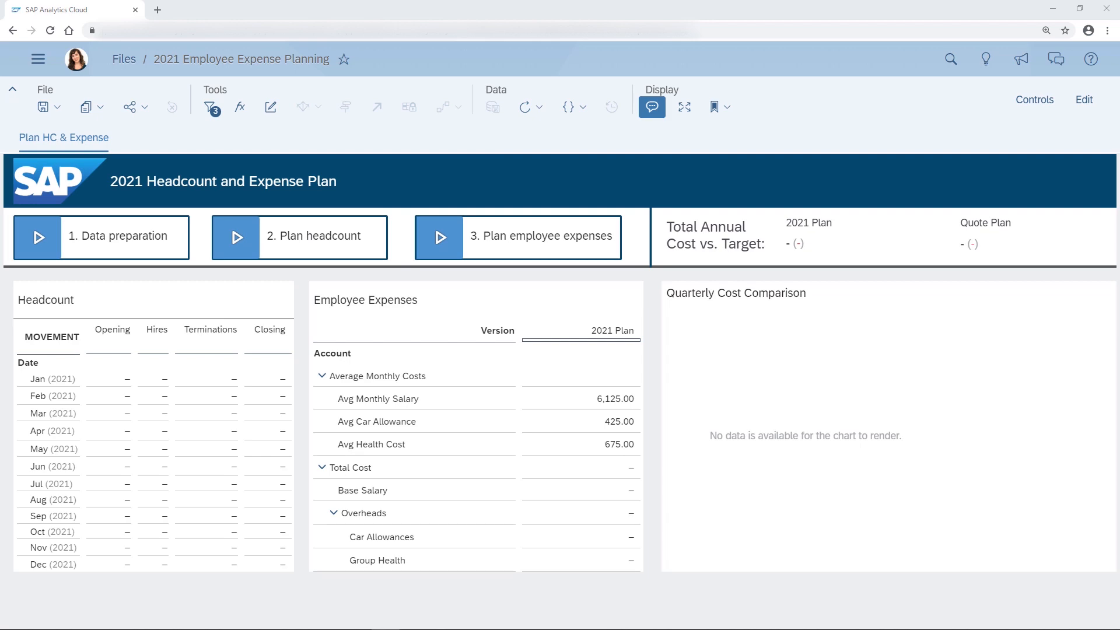
Step: Run 1. Data preparation and 2. Plan headcount from the story's trigger buttons
{"action": "left_click", "coordinate": [47, 251]}
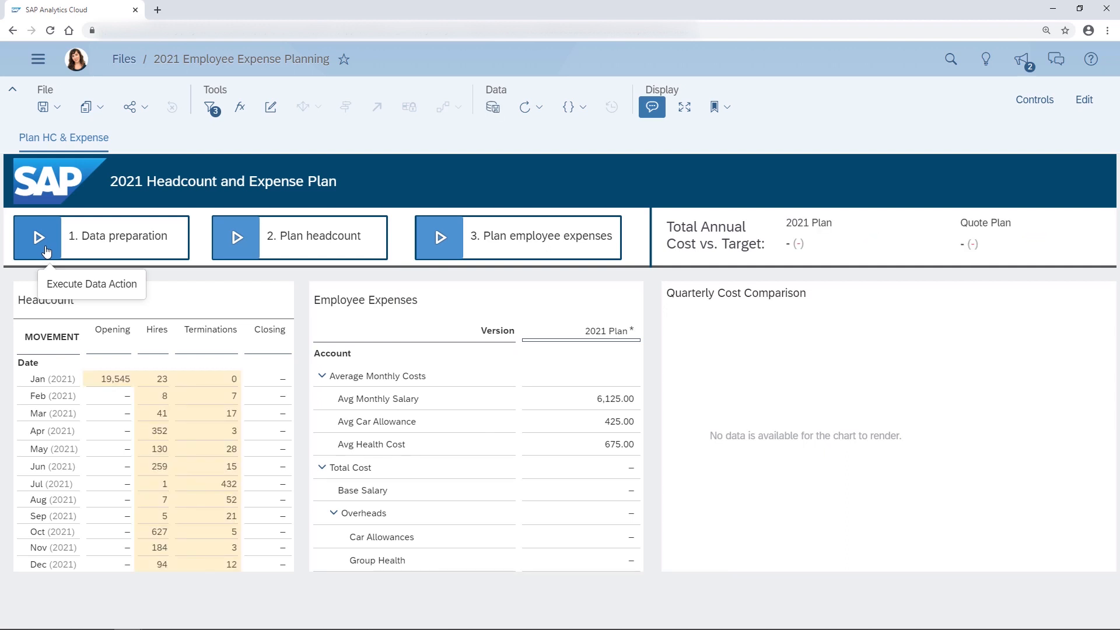
{"action": "left_click", "coordinate": [231, 254]}
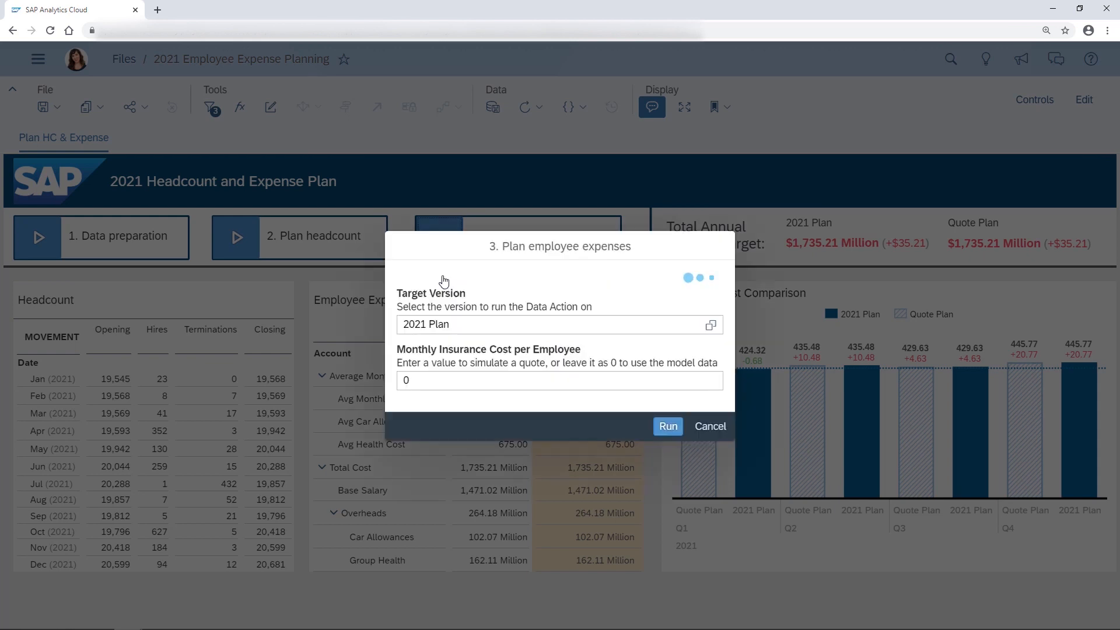
Step: Run Plan employee expenses with Quote Plan as the Target Version
{"action": "left_click", "coordinate": [710, 326]}
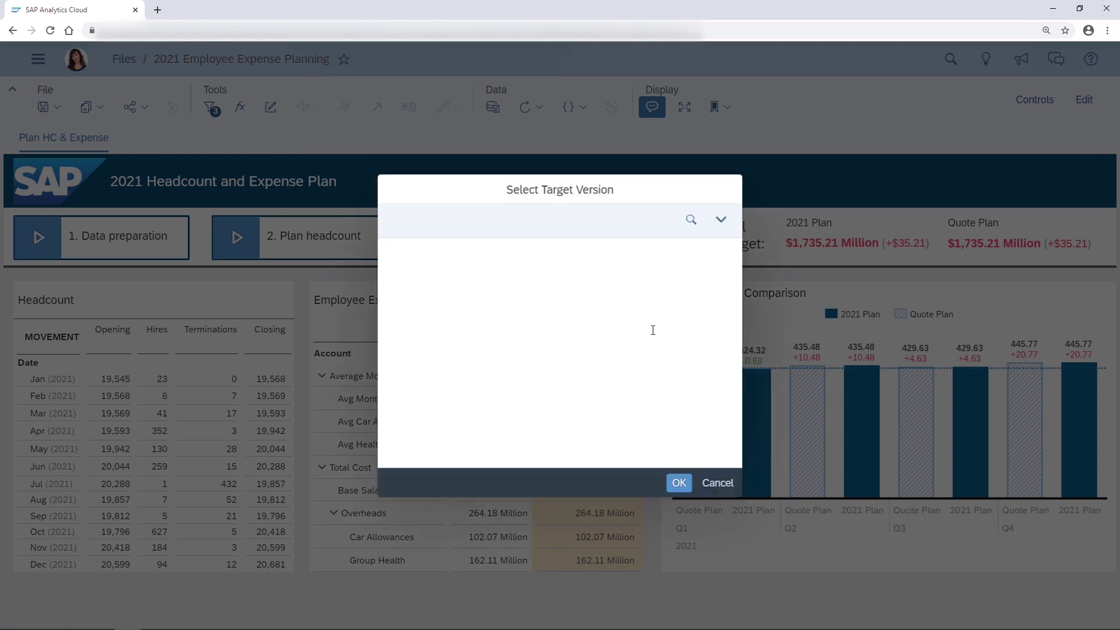
{"action": "left_click", "coordinate": [680, 483]}
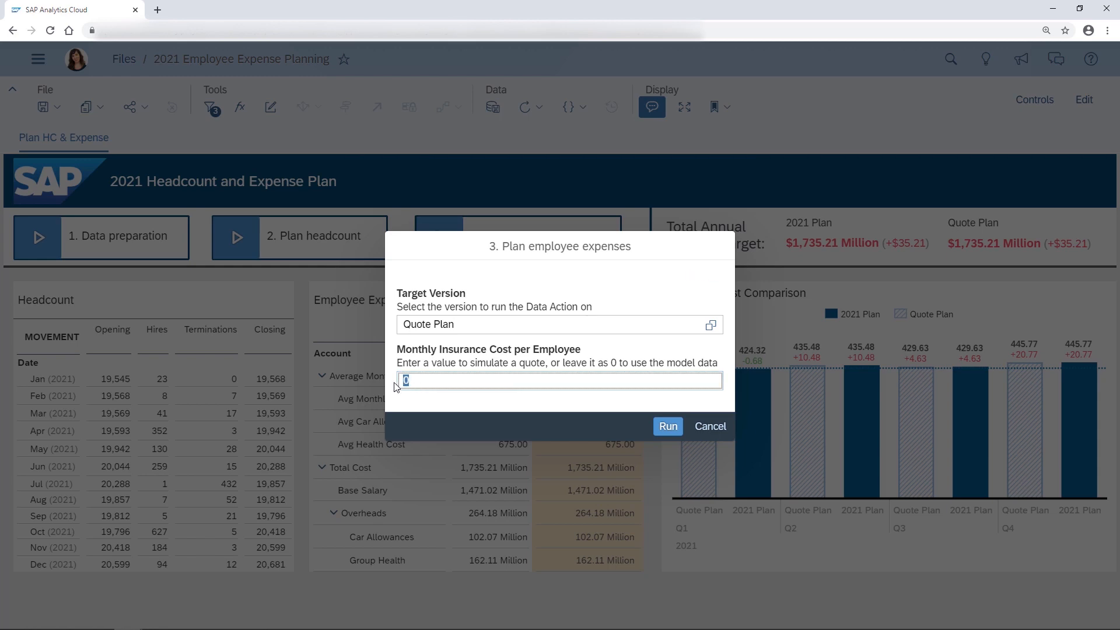
{"action": "left_click", "coordinate": [668, 427]}
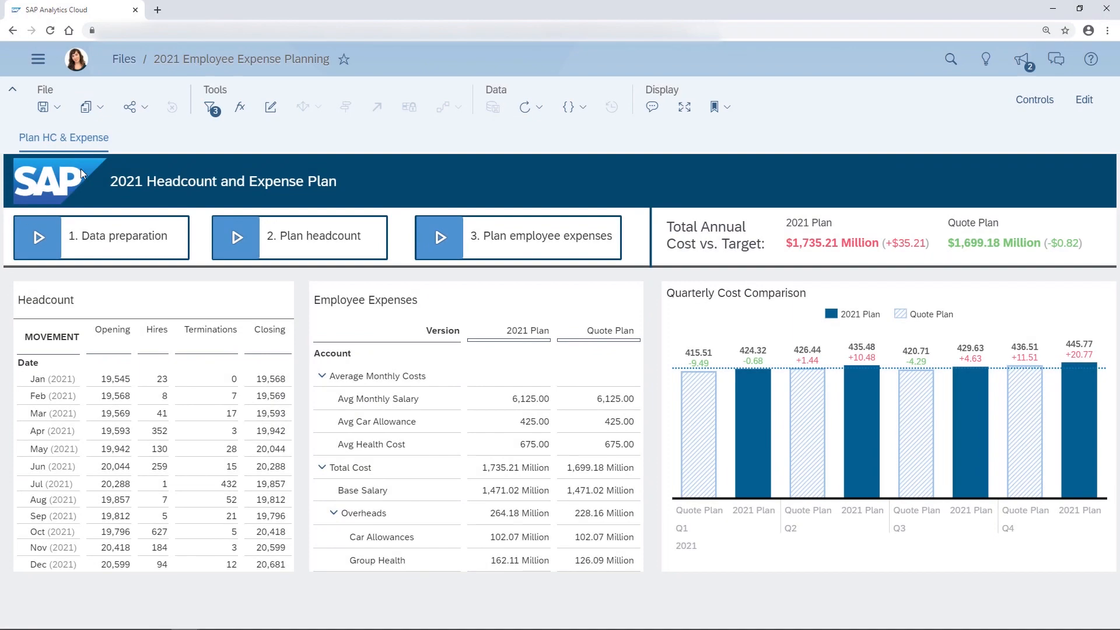
{"action": "left_click", "coordinate": [140, 130]}
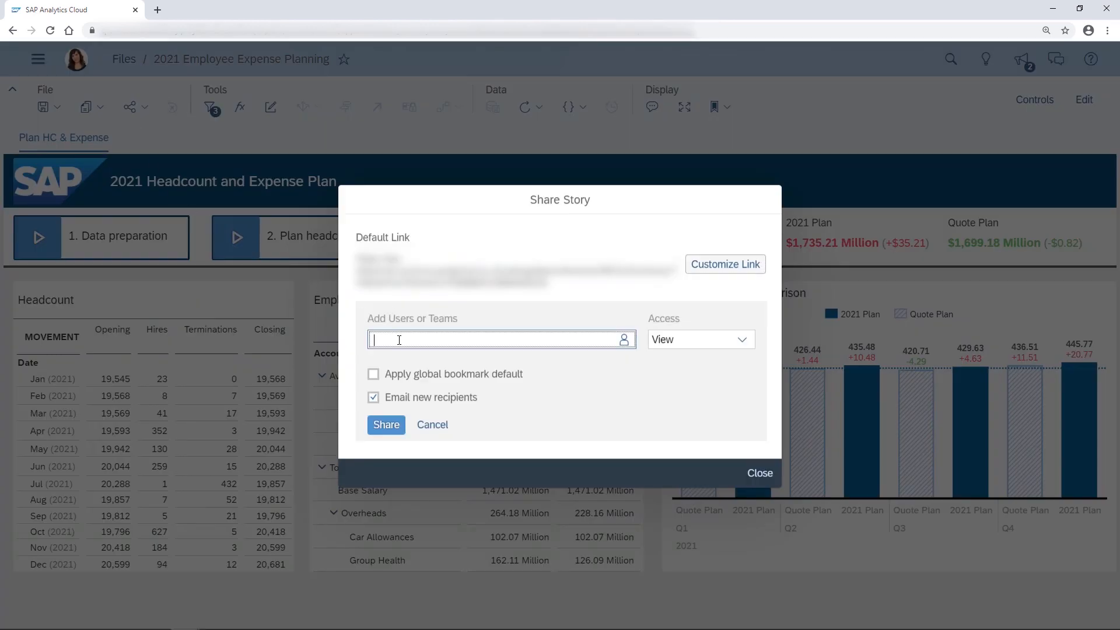
{"action": "left_click", "coordinate": [387, 426]}
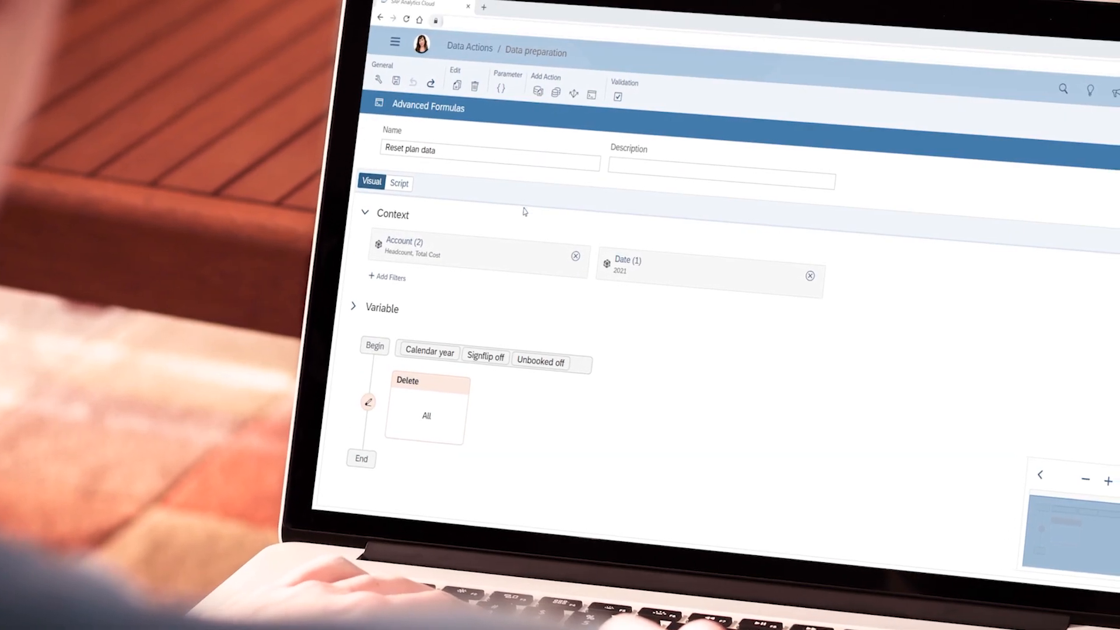
Step: Set the Reset plan data Date filter to 2022 only, removing 2021
{"action": "left_click", "coordinate": [641, 269]}
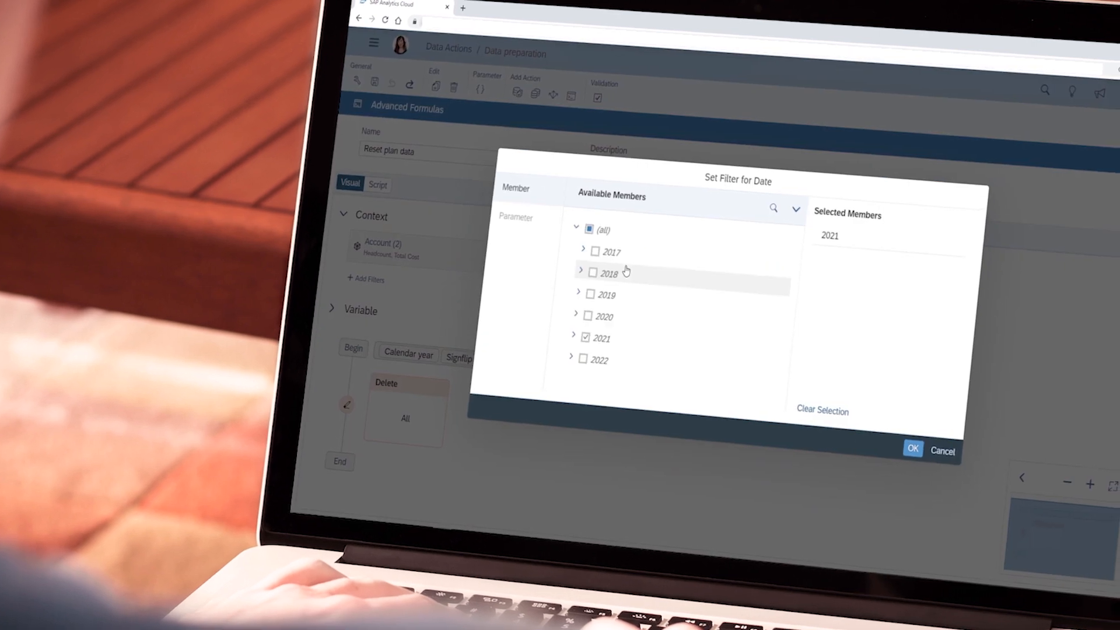
{"action": "left_click", "coordinate": [579, 359]}
{"action": "left_click", "coordinate": [580, 338]}
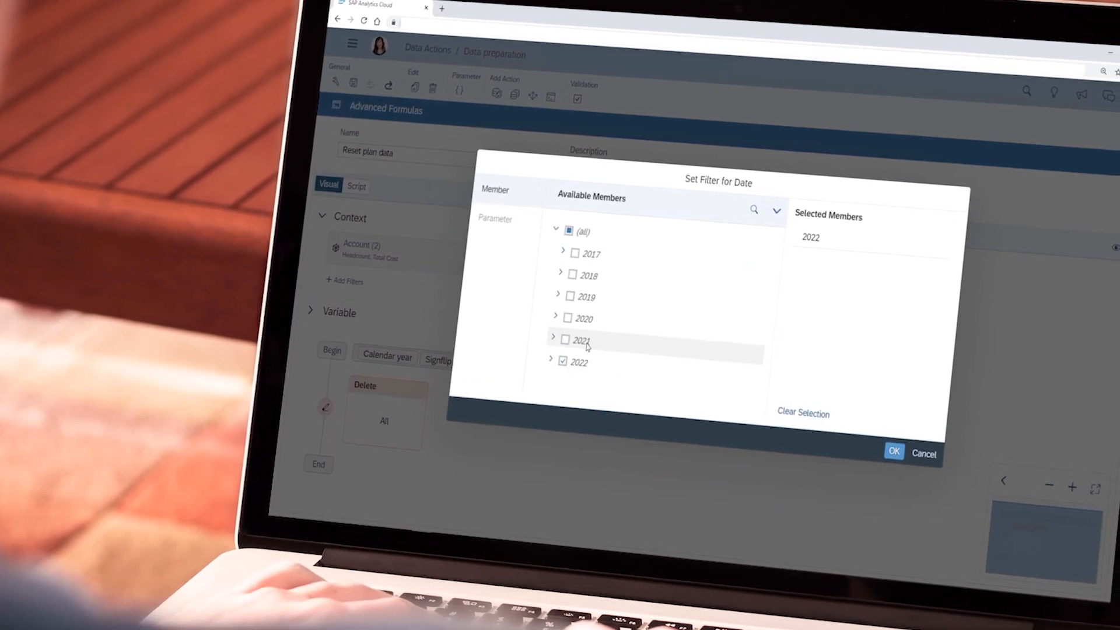
{"action": "left_click", "coordinate": [888, 452]}
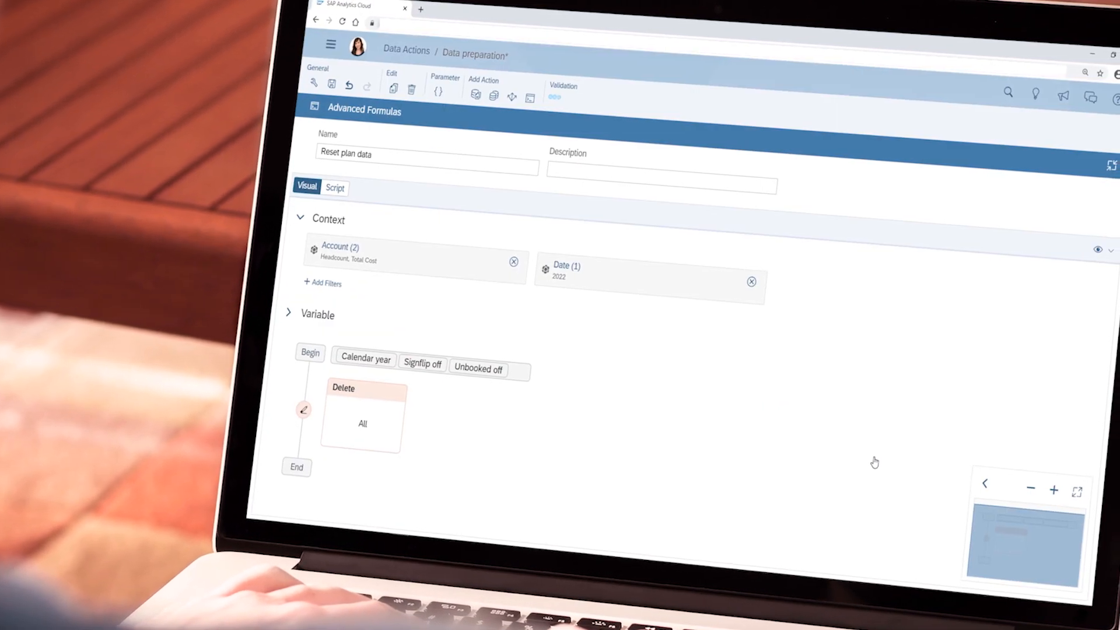